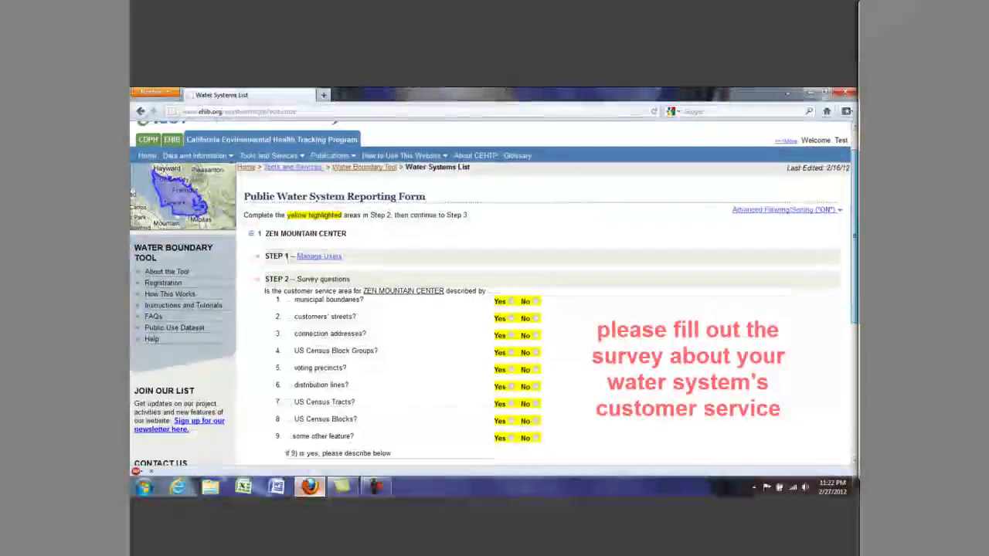
Open the service area boundary editor for ZEN MOUNTAIN CENTER from Step 3 of the reporting form.
scroll(494, 310, down, 2)
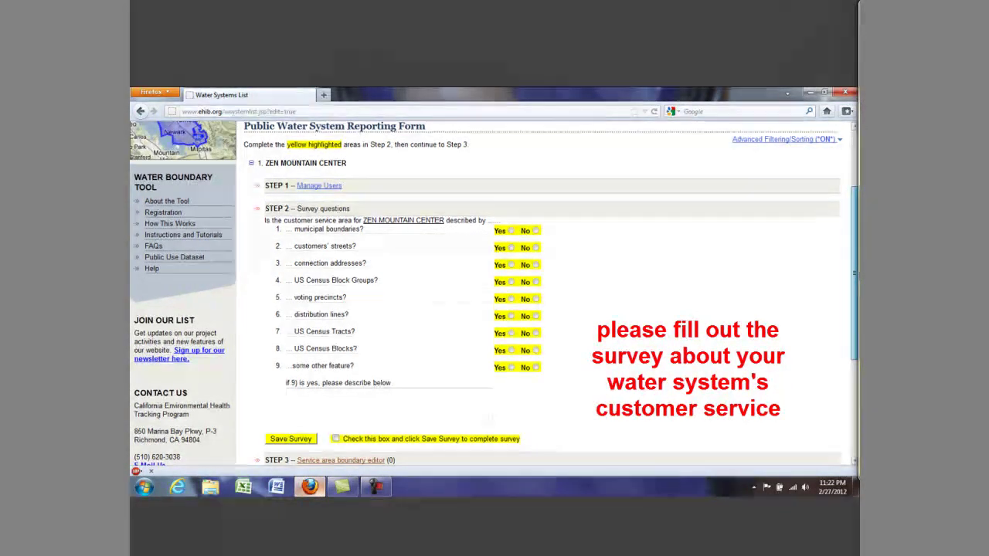
scroll(494, 309, down, 1)
scroll(603, 348, down, 1)
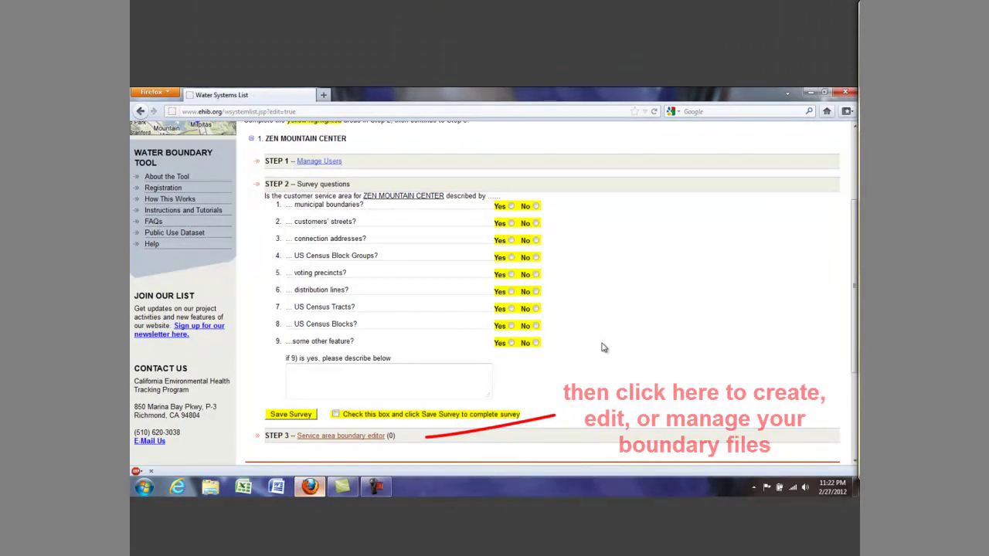
click(353, 436)
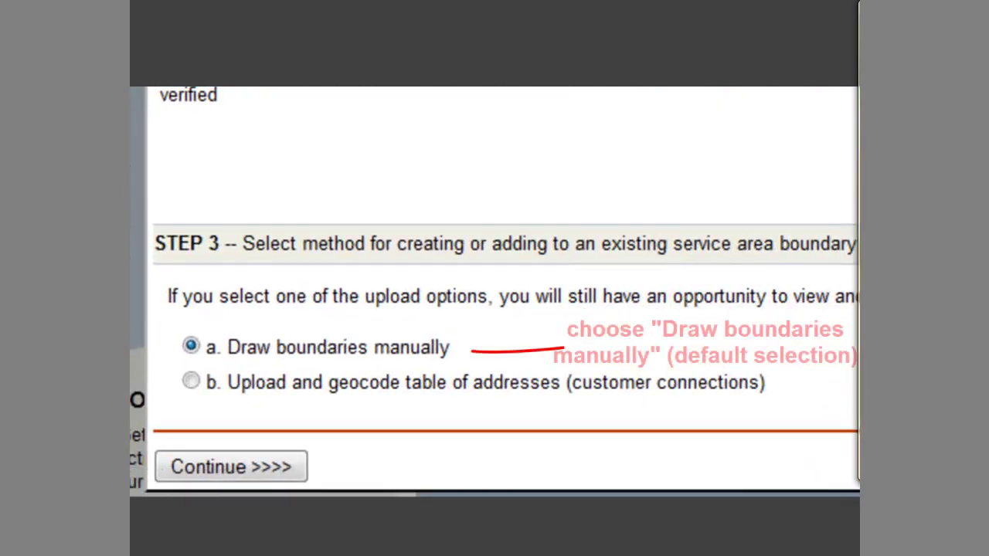
Choose to draw boundaries manually as the creation method and continue to the map editor.
click(190, 345)
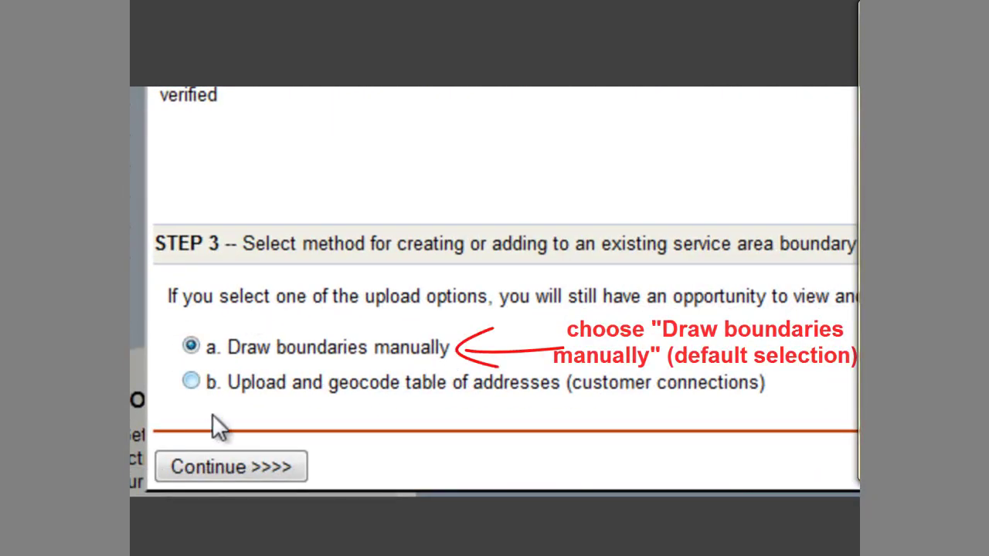
click(220, 465)
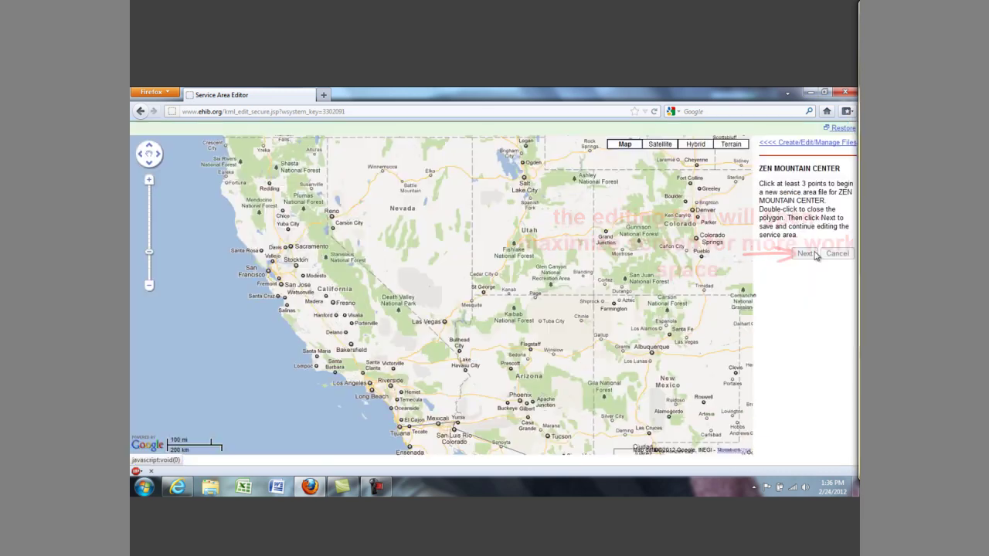
click(815, 255)
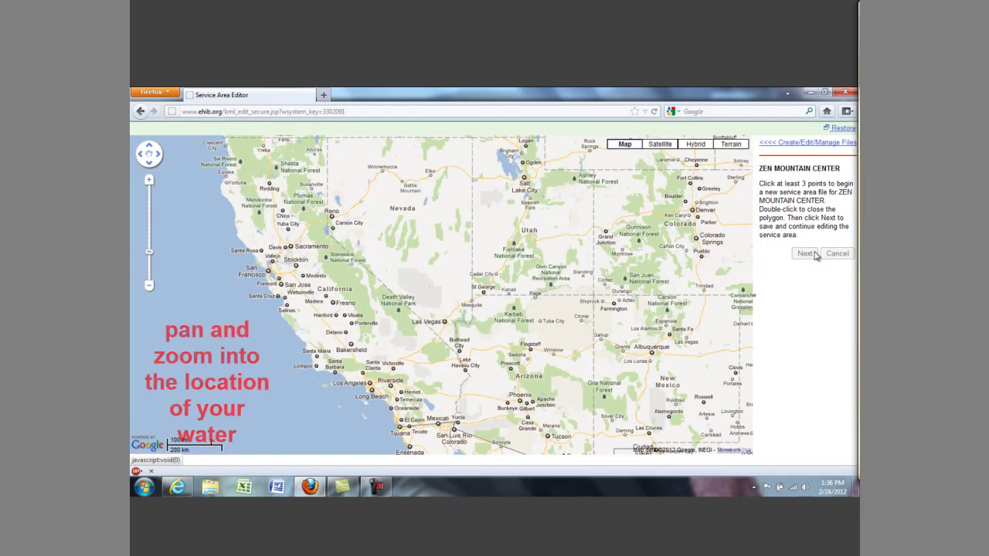
Locate the Tara Hills neighborhood, between San Pablo Ave and Eastshore Fwy, on the map at street level.
drag(288, 266, 411, 269)
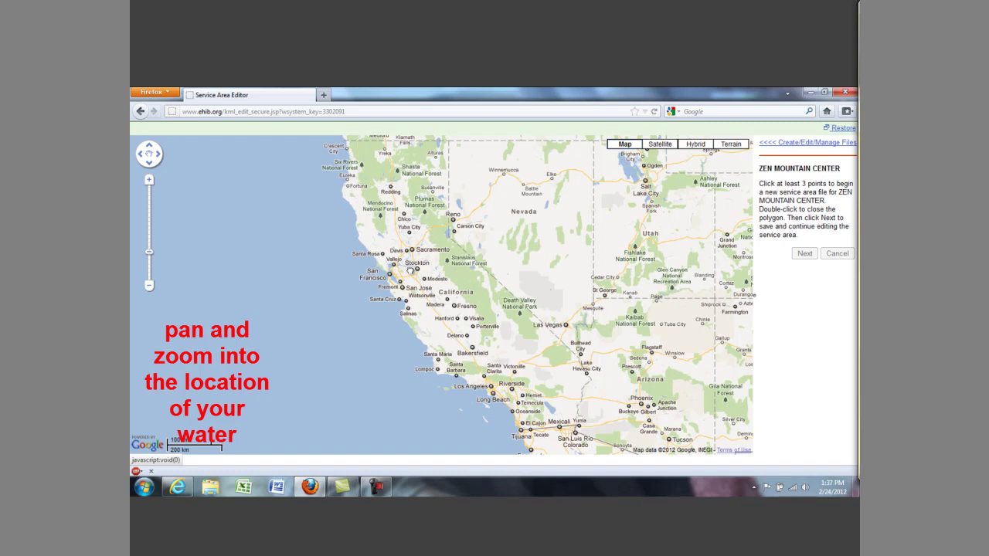
drag(409, 271, 469, 274)
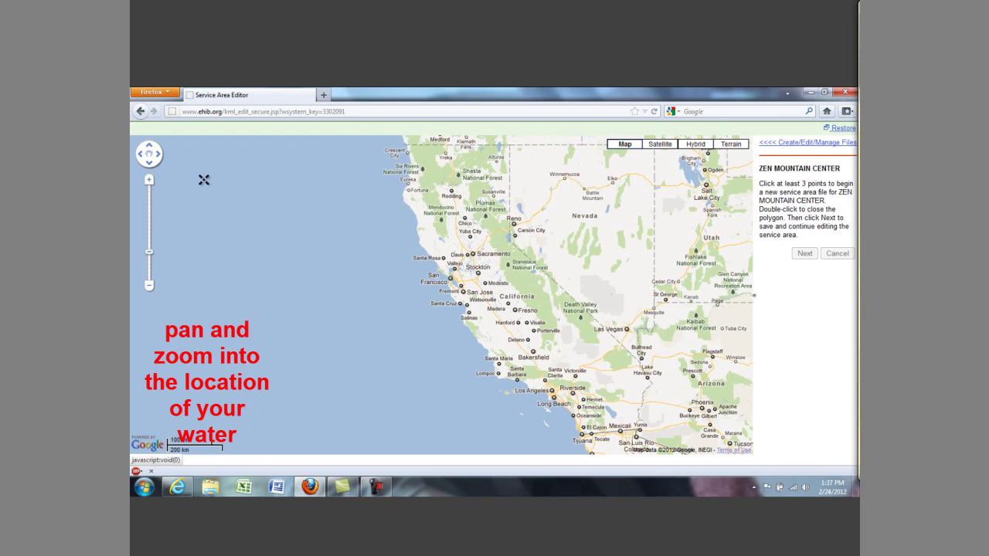
click(149, 180)
click(149, 180)
click(149, 180)
click(149, 180)
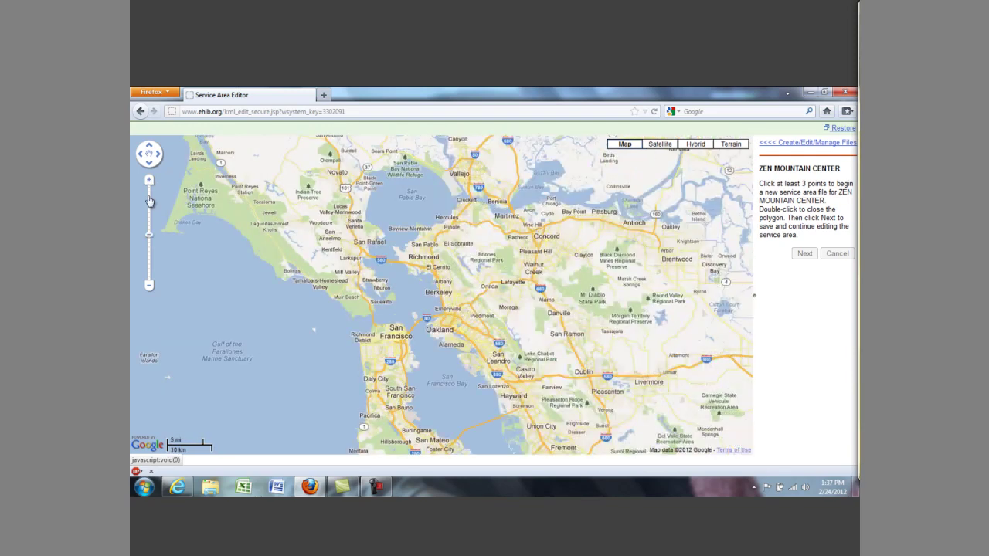
click(149, 146)
click(149, 180)
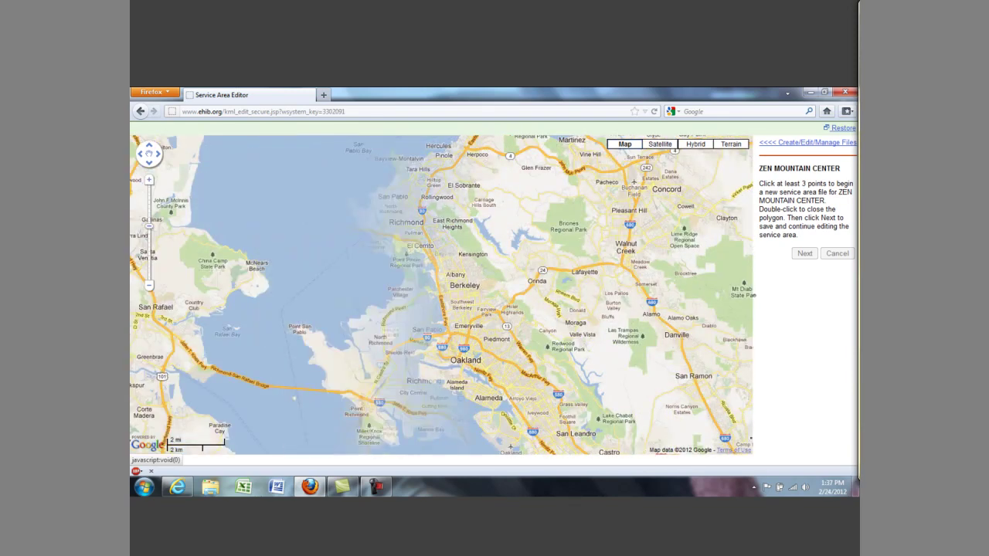
click(149, 180)
click(149, 180)
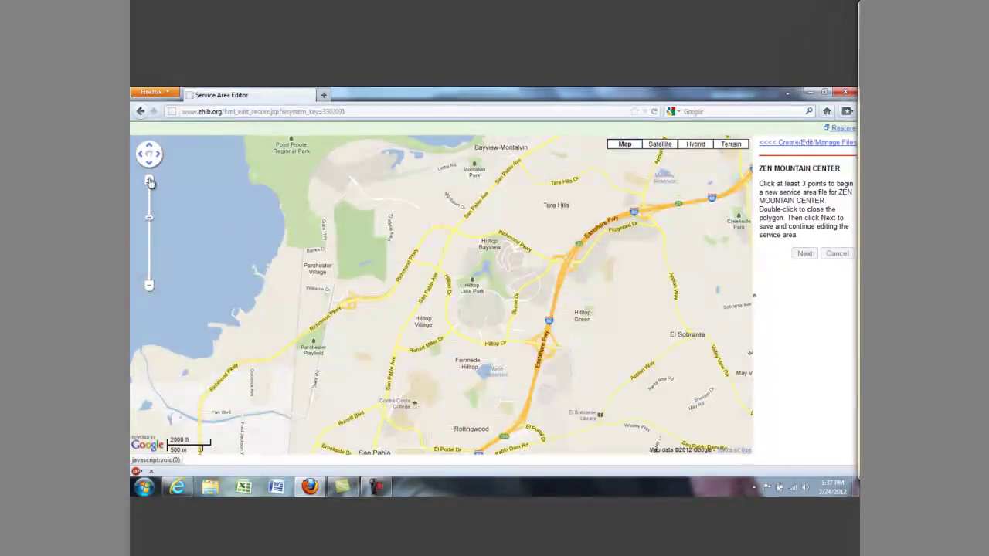
double_click(544, 204)
Draw a closed five-point polygon around Tara Hills, reaching Richmond Pkwy and Appian Way, and save it as the new service area.
click(414, 232)
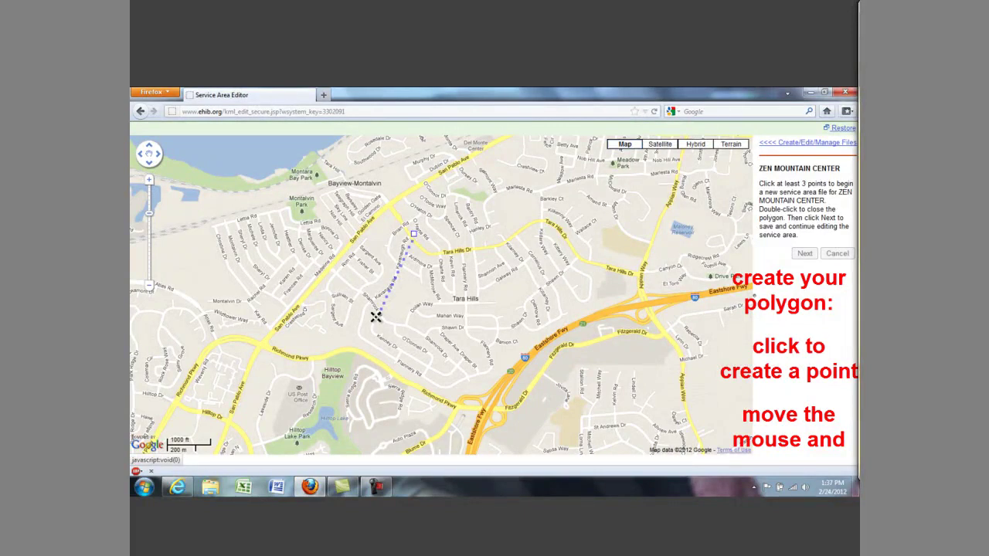
click(330, 349)
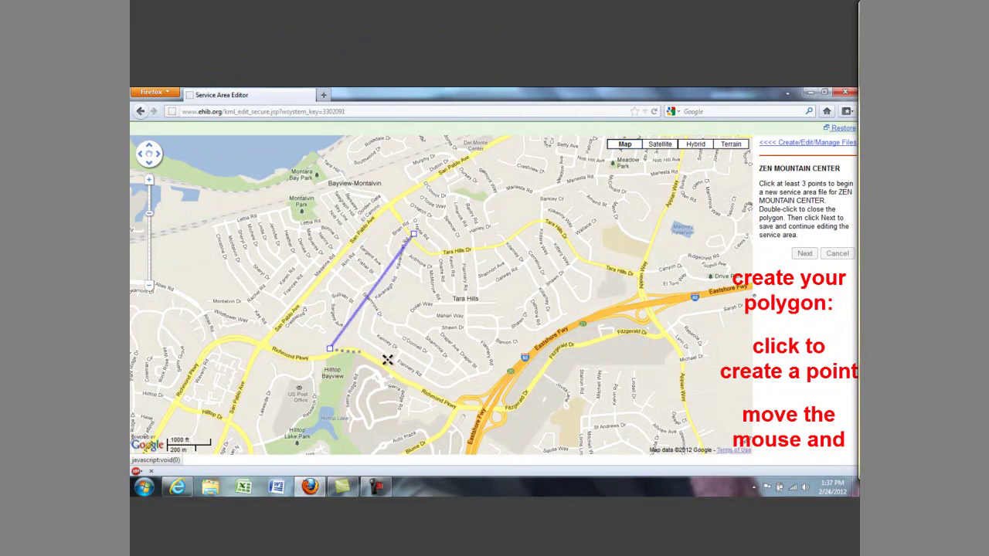
click(452, 398)
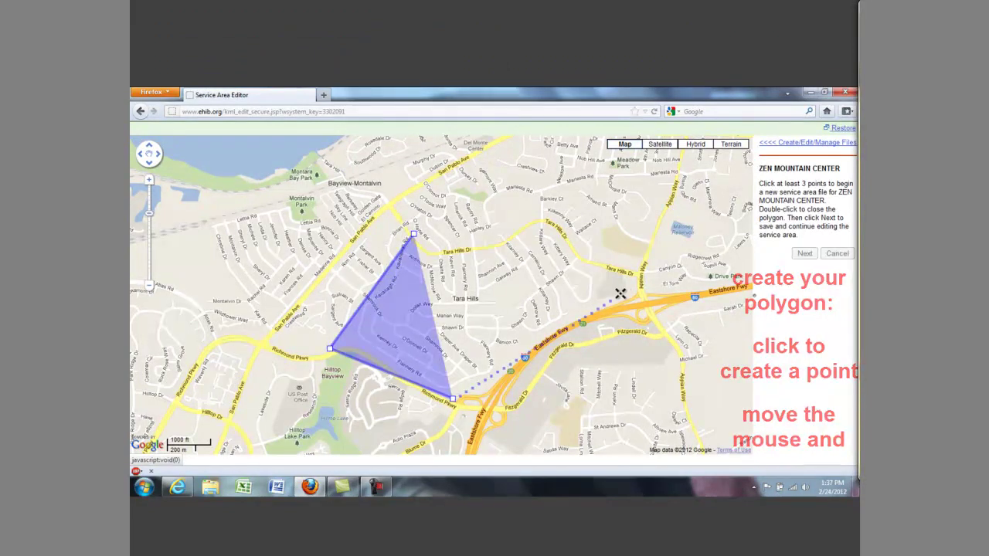
click(636, 288)
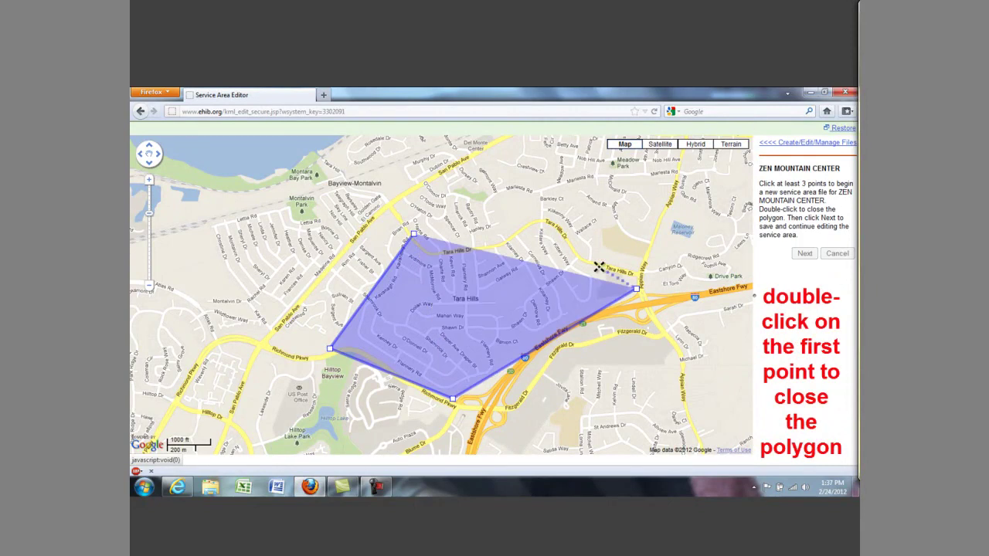
click(542, 224)
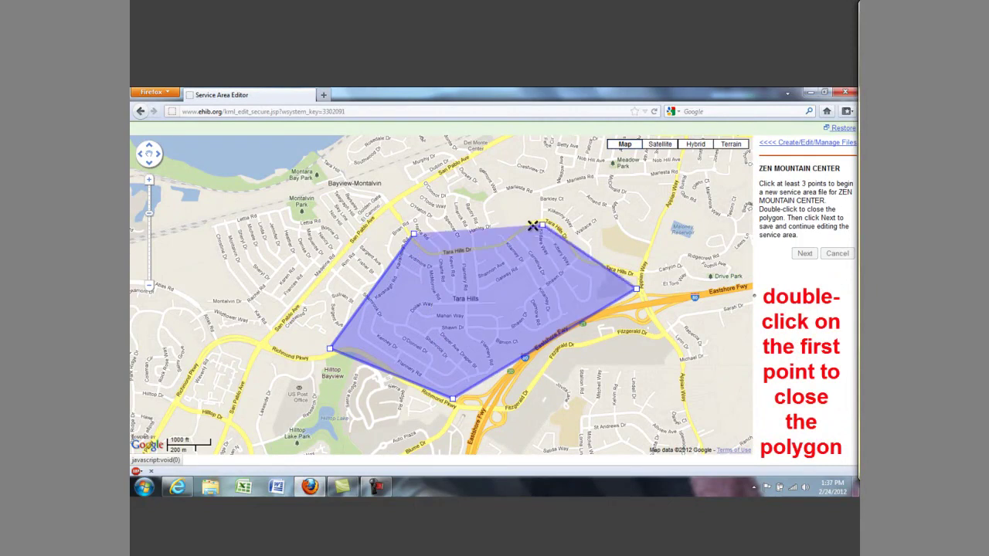
double_click(414, 232)
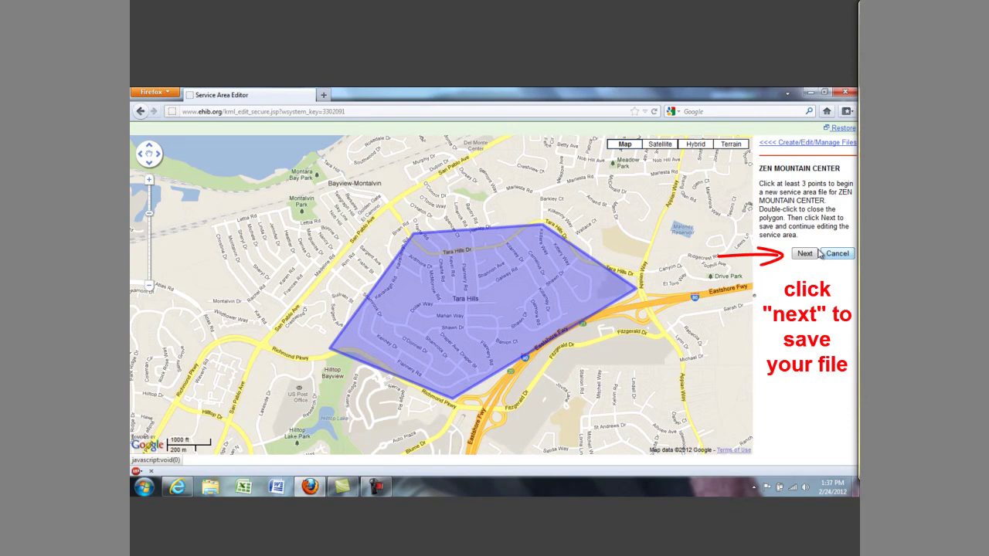
click(810, 254)
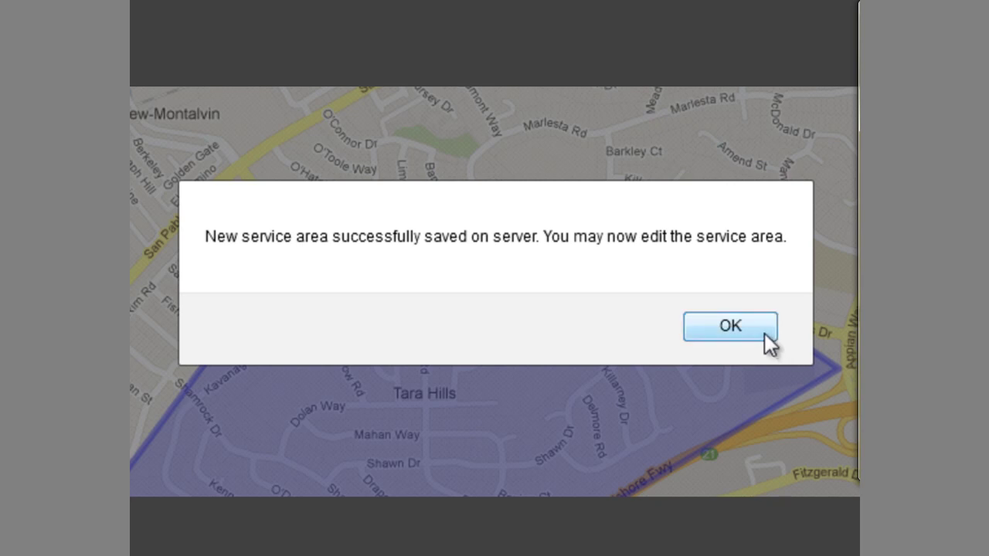
click(746, 325)
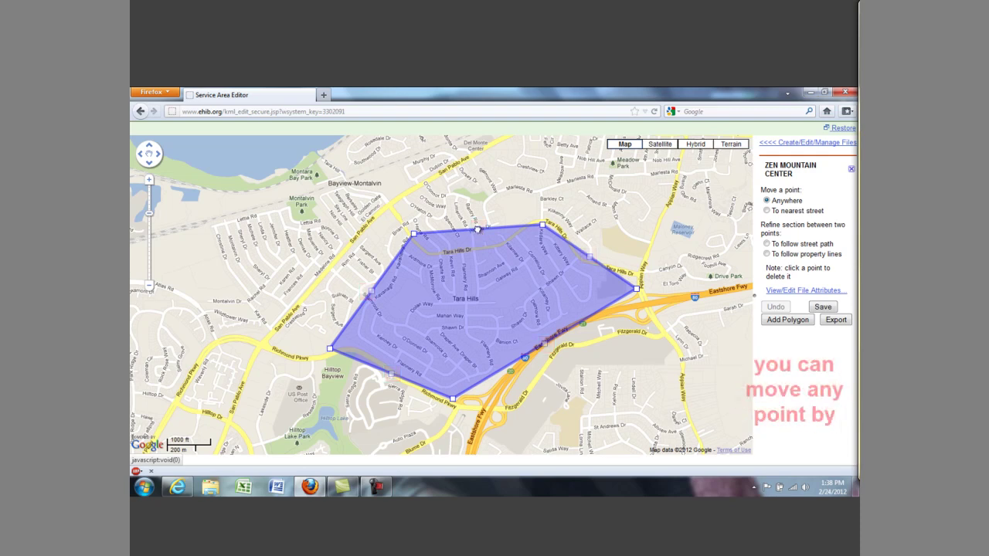
Reshape the service area polygon by moving intermediate points on its northern edge and on the edge along Eastshore Fwy.
drag(476, 225, 476, 214)
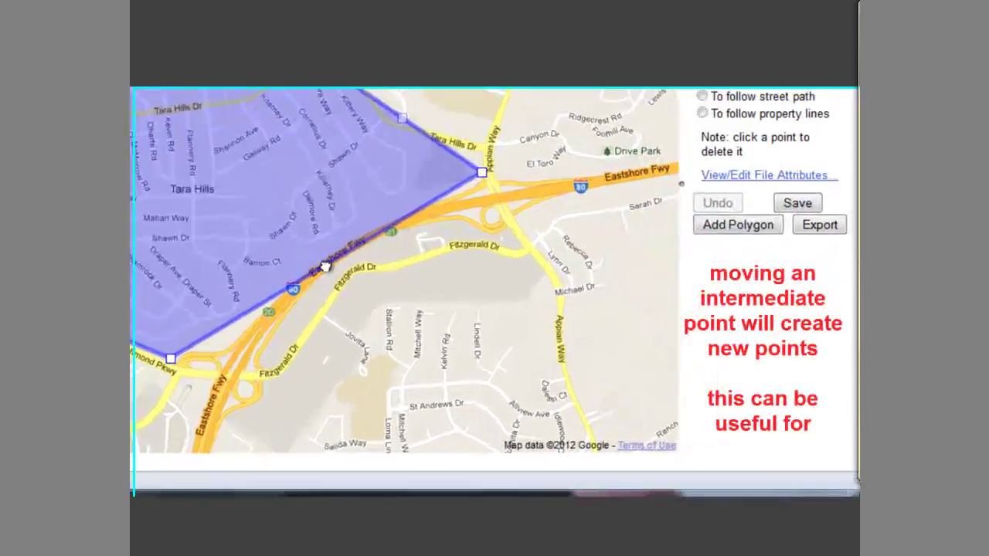
drag(325, 266, 360, 244)
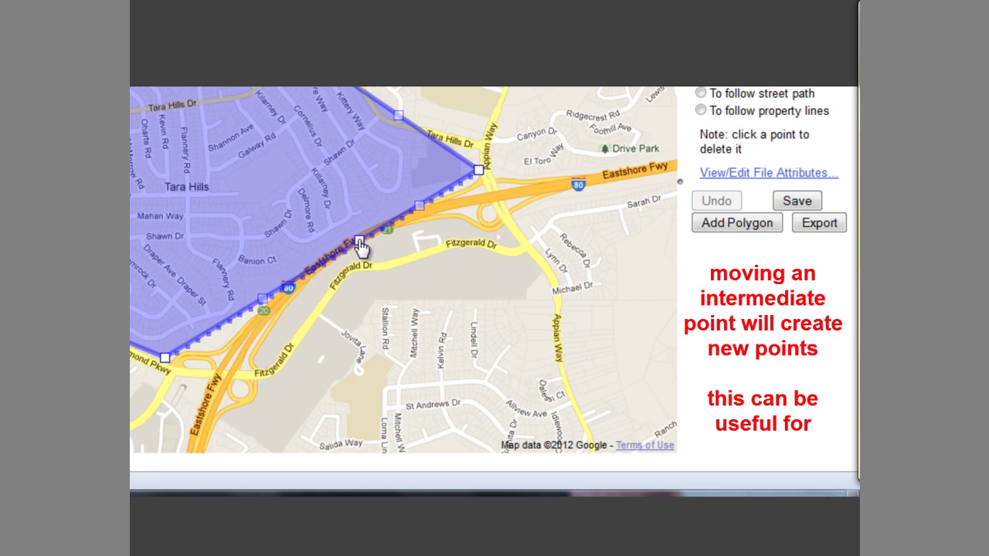
drag(360, 246, 359, 245)
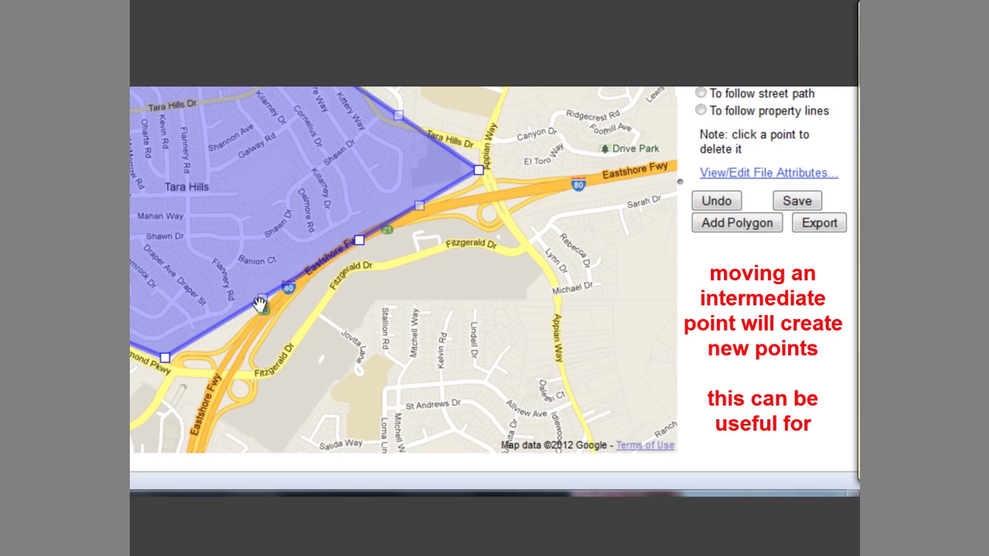
drag(262, 299, 238, 315)
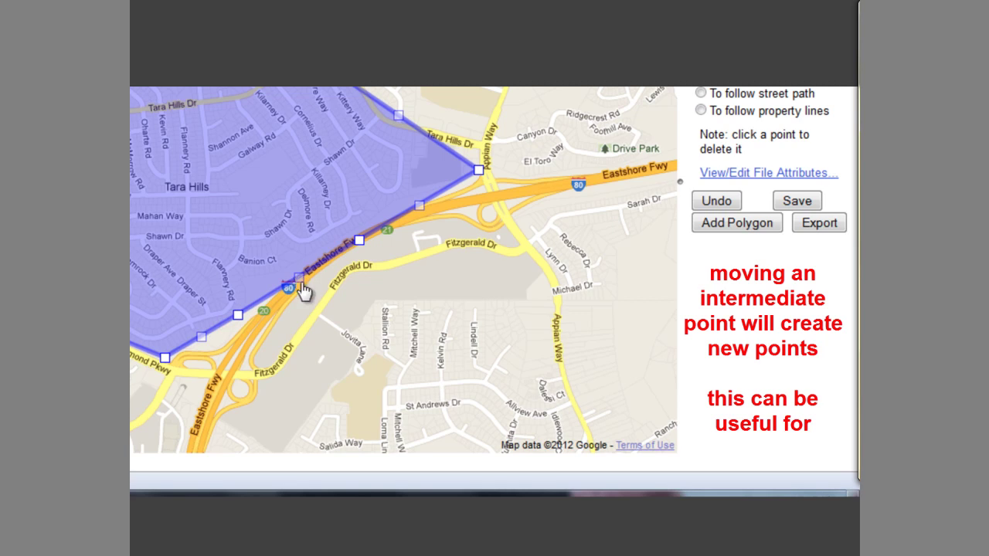
drag(299, 278, 262, 250)
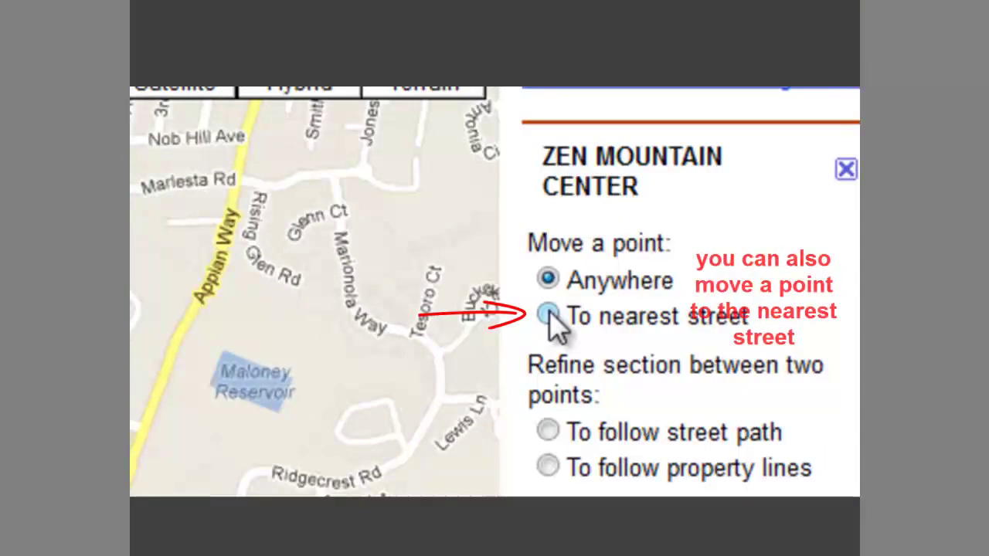
Set the point-moving mode to snap points to the nearest street.
click(766, 210)
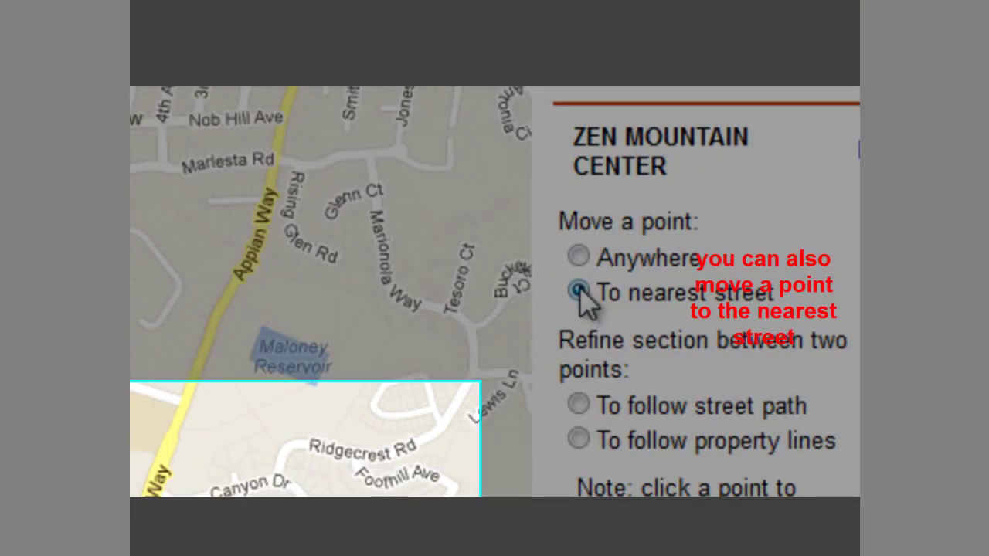